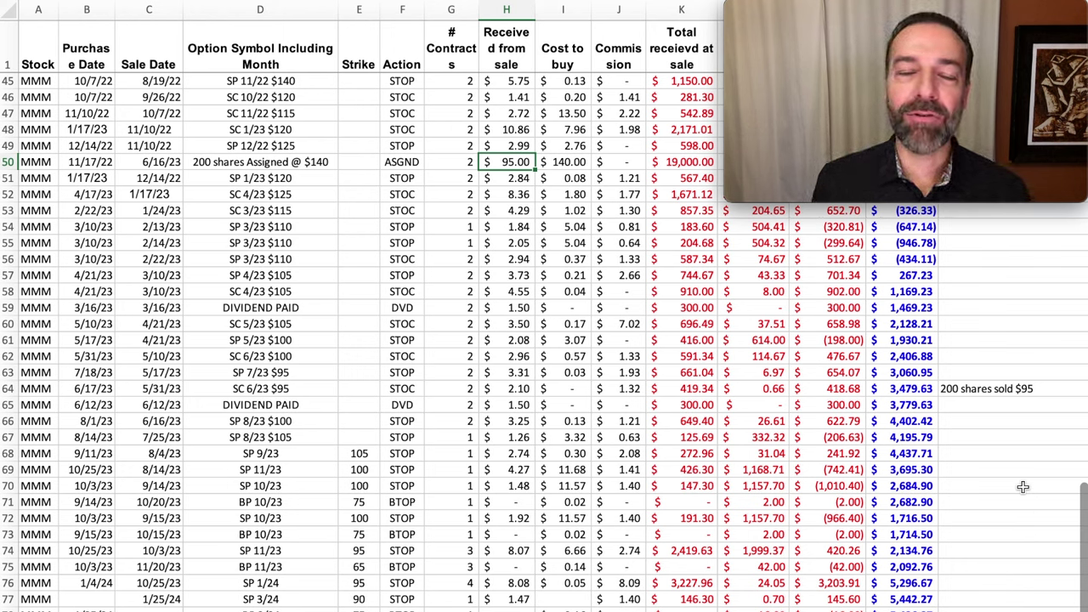
Examine the Option Symbol column for the 2019 MMM trades, starting from the first entry in row 2
scroll(1012, 400, up, 15)
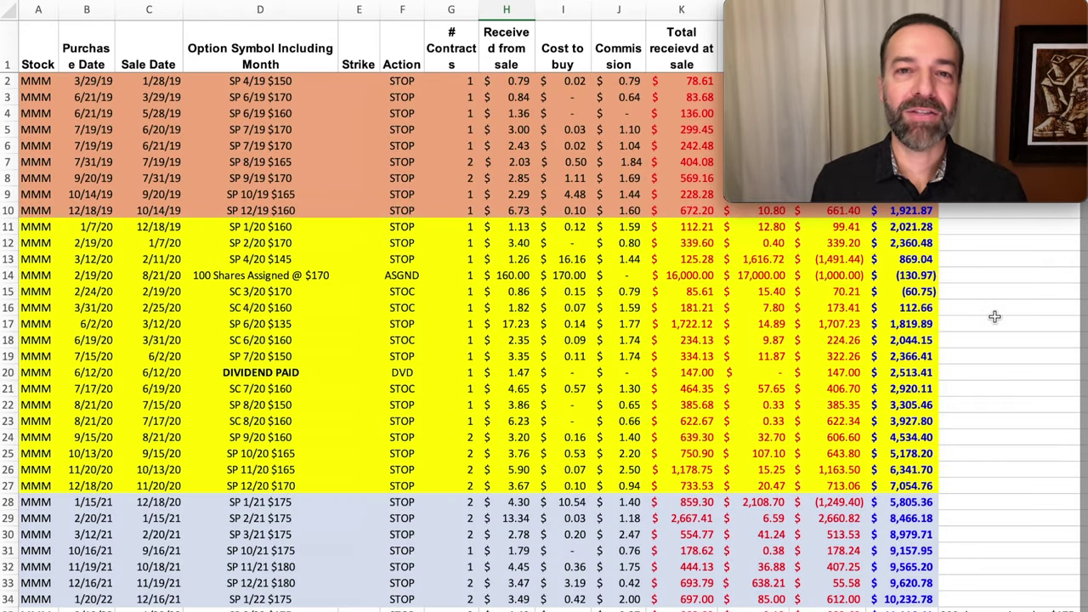
click(295, 10)
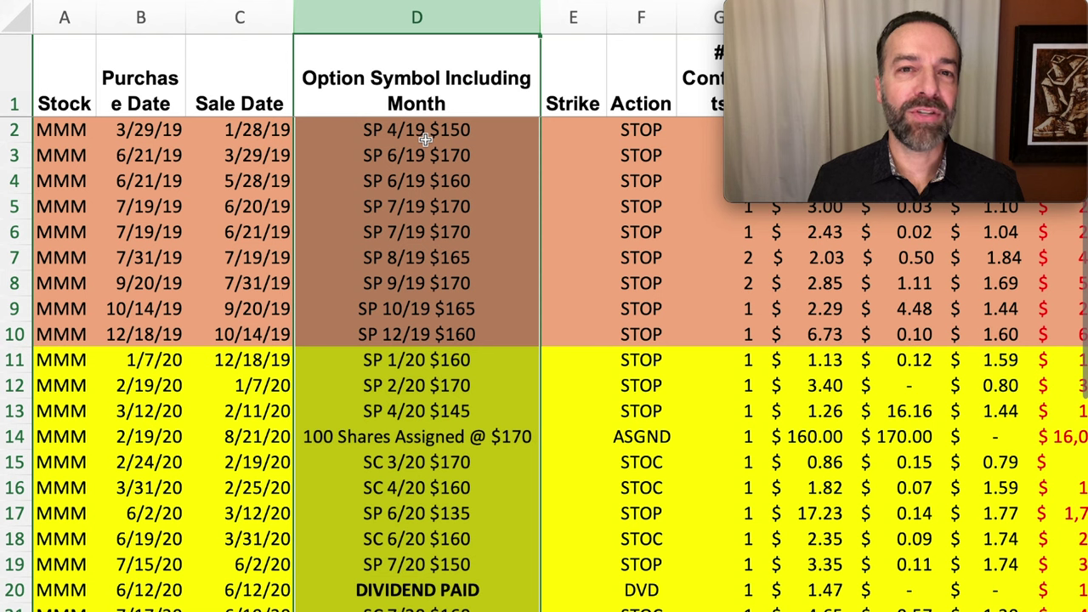
click(501, 129)
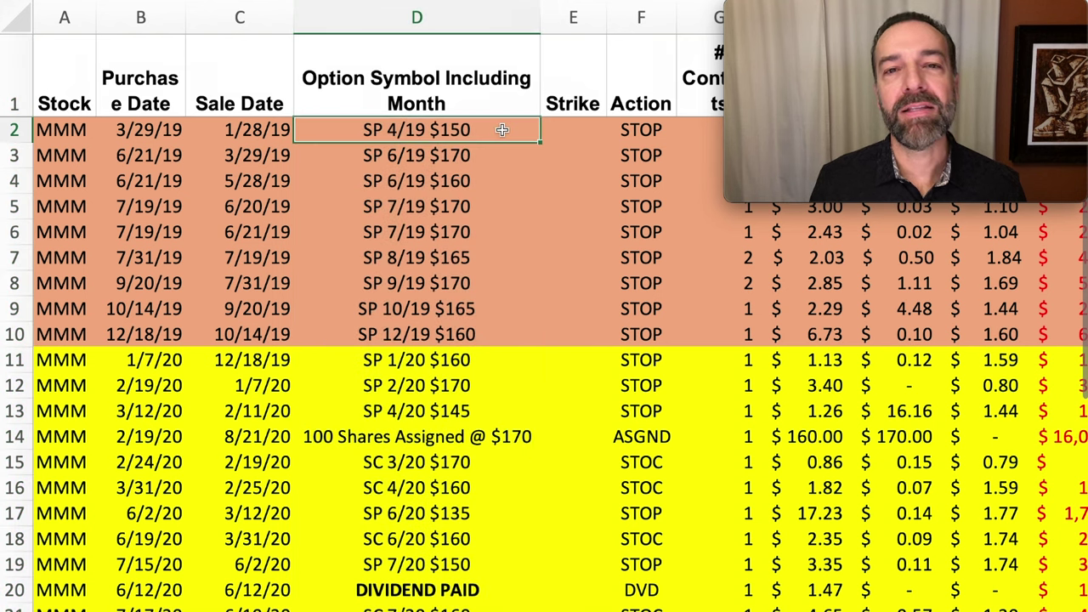
key(Down)
key(Down)
key(Down)
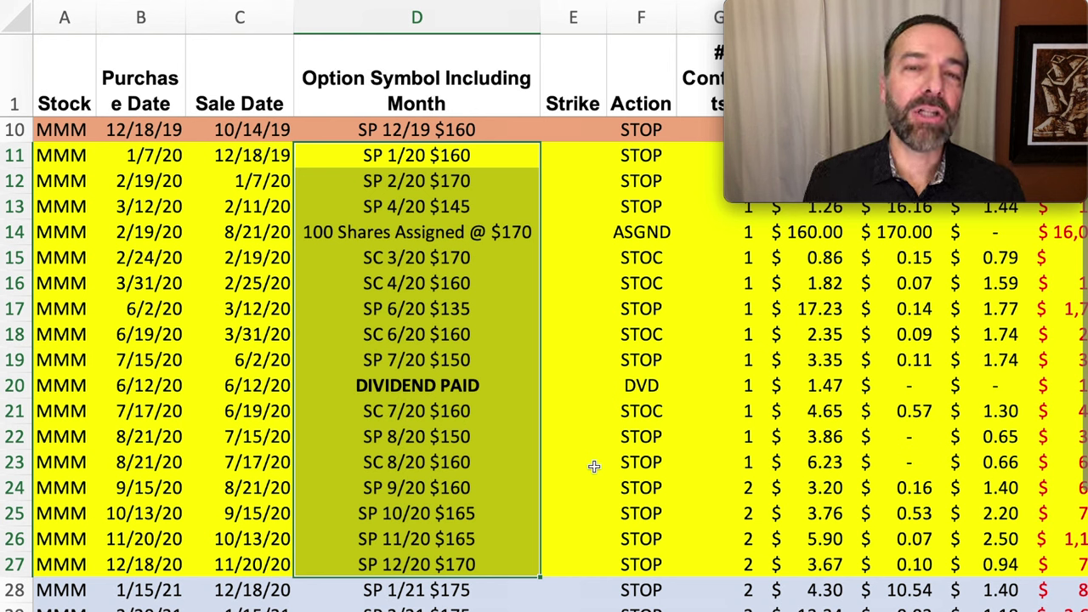
Review the 2020 put entries SP 4/20 $145 and SP 6/20 $135, then locate the 100-share assignment at $170
click(531, 206)
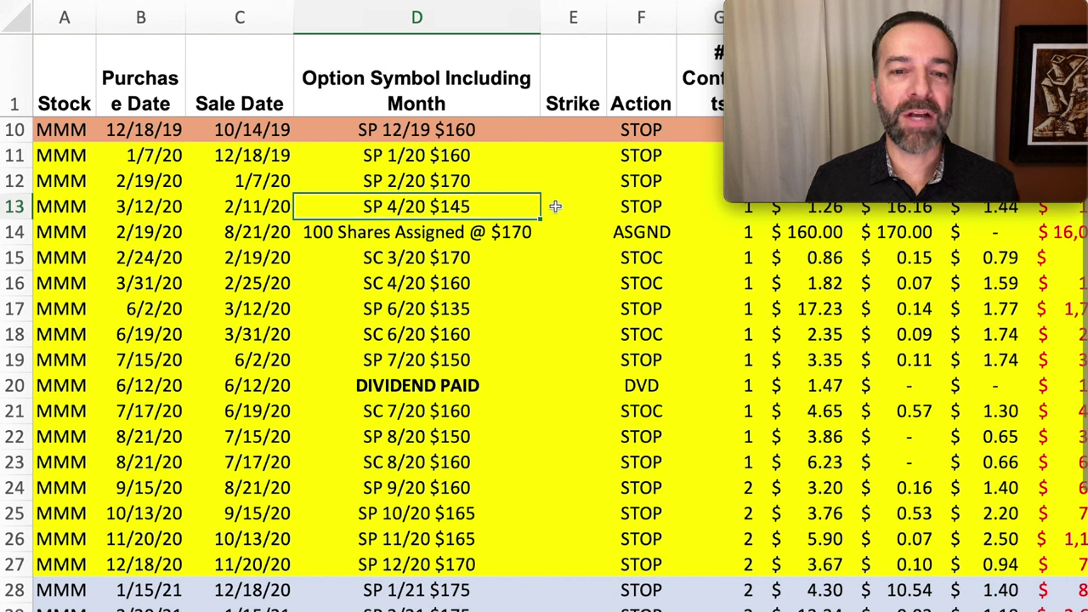
click(513, 309)
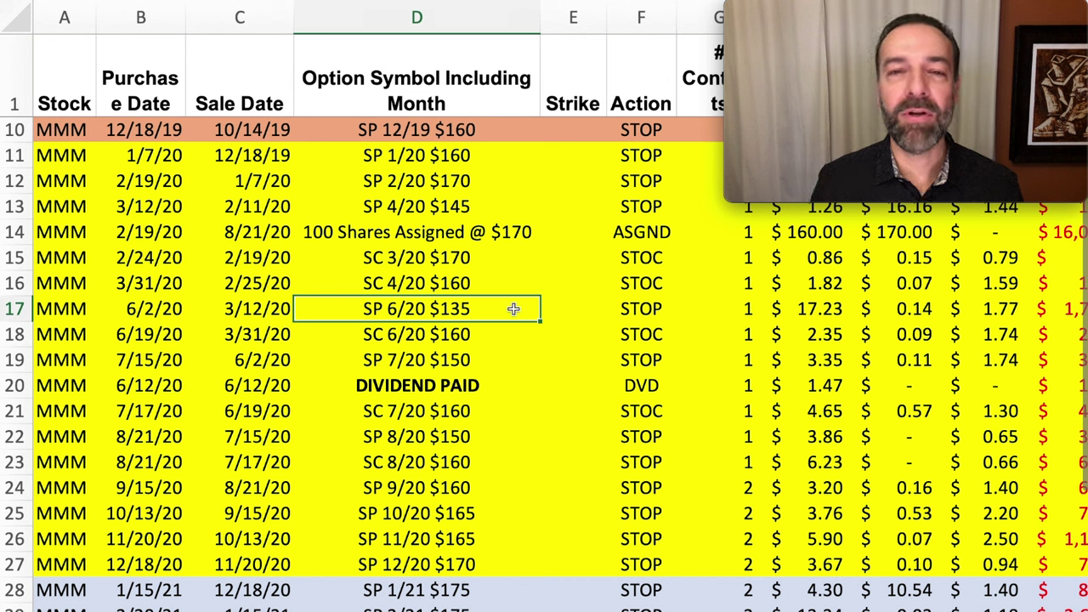
key(Up)
key(Up)
key(Up)
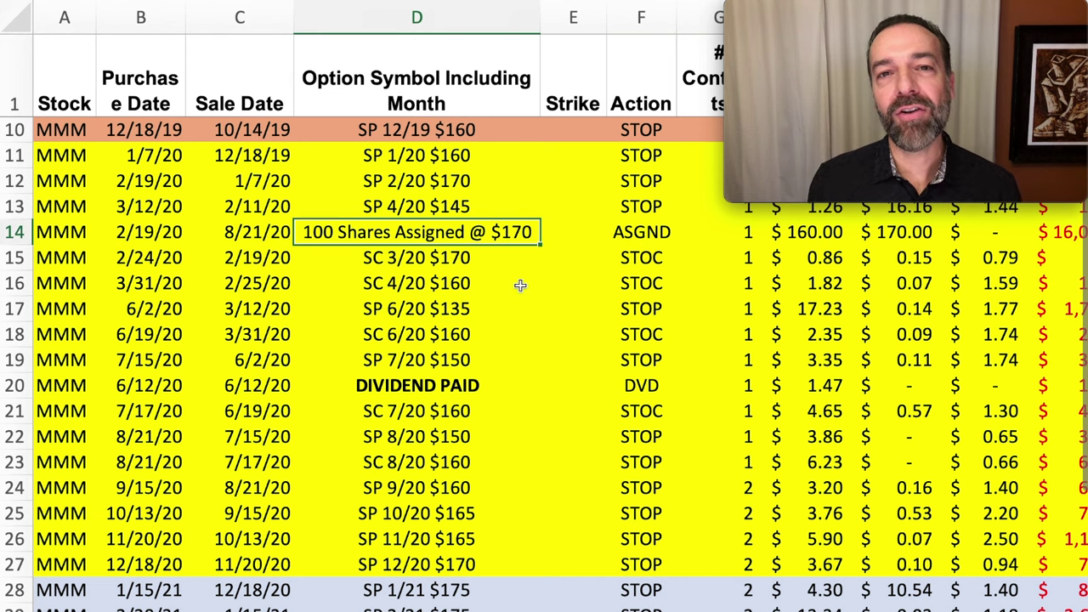
Inspect the 100-share assignment in row 14 for its action, dates, cost to buy and sale price, plus the 2020 dividend entry
key(shift+space)
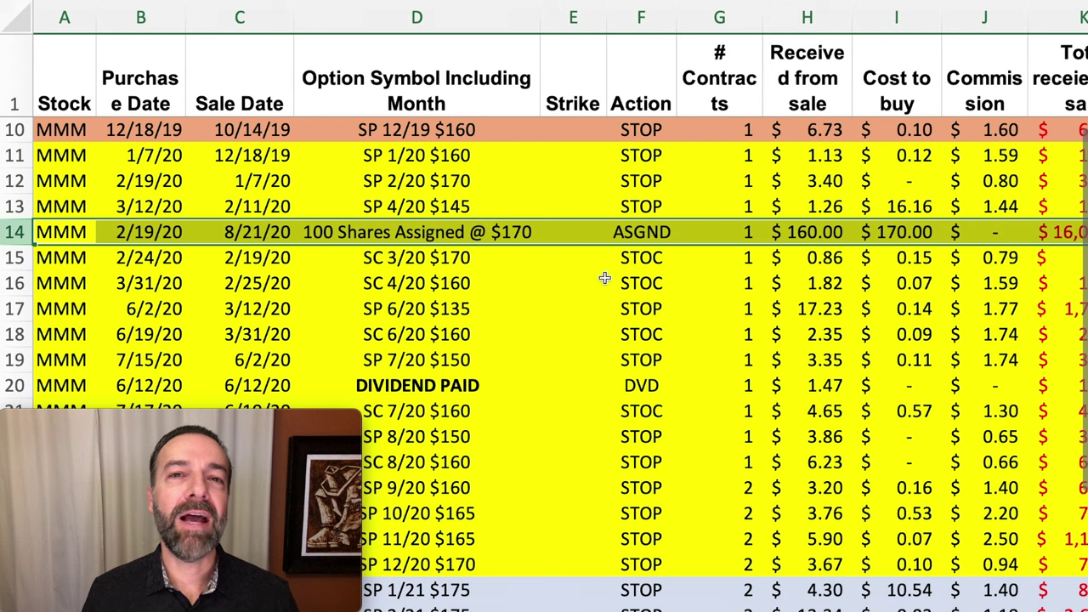
click(654, 232)
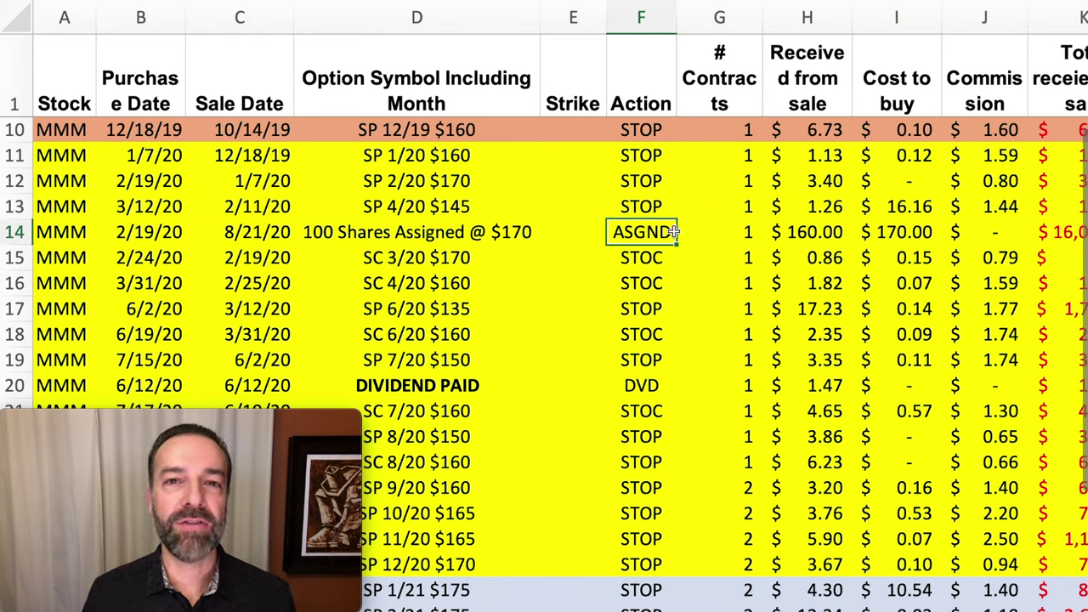
click(889, 236)
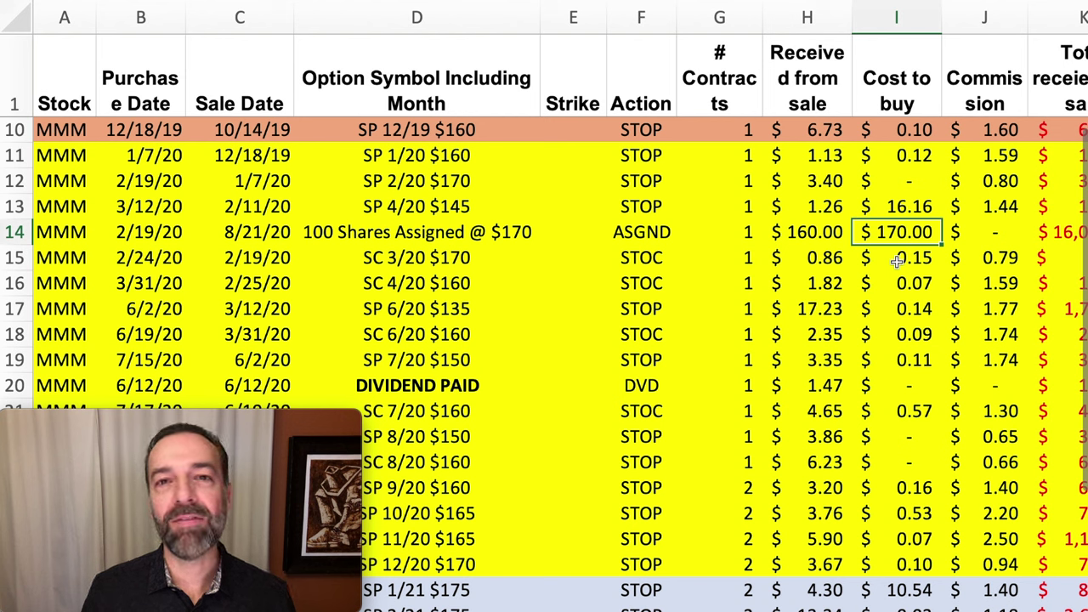
click(166, 242)
click(255, 238)
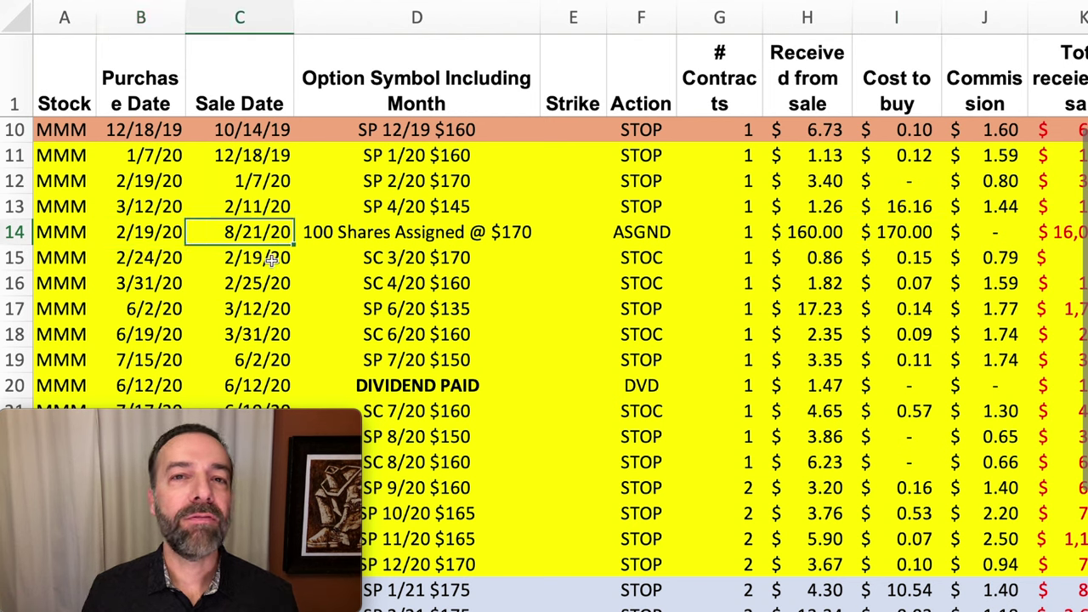
click(803, 234)
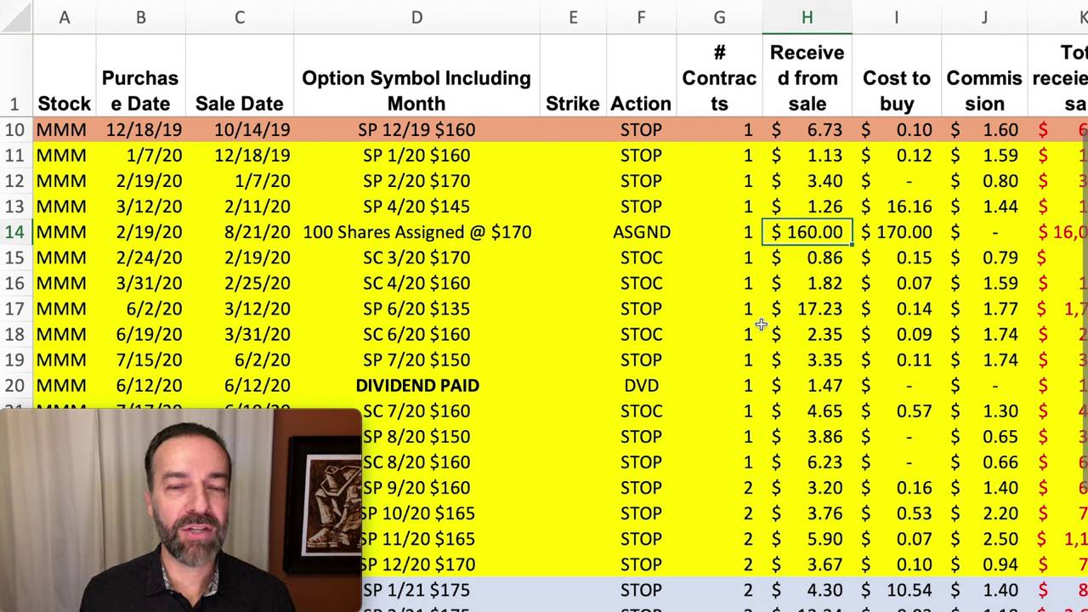
click(510, 387)
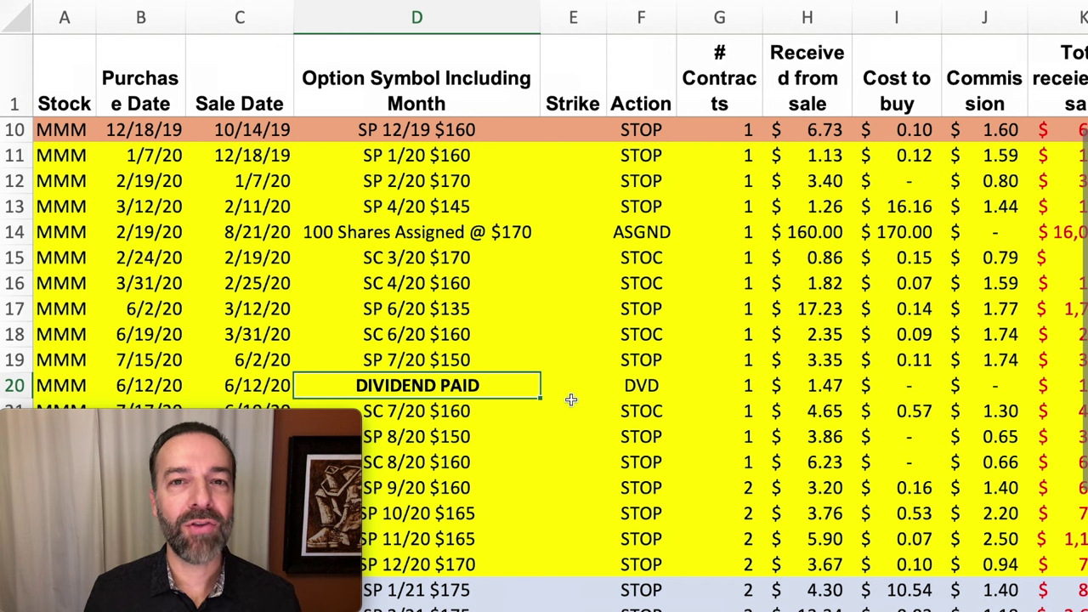
Find the 200-share assignment at $175 in row 37 and check its cost to buy and amount received from sale
scroll(659, 374, down, 2)
scroll(660, 374, down, 10)
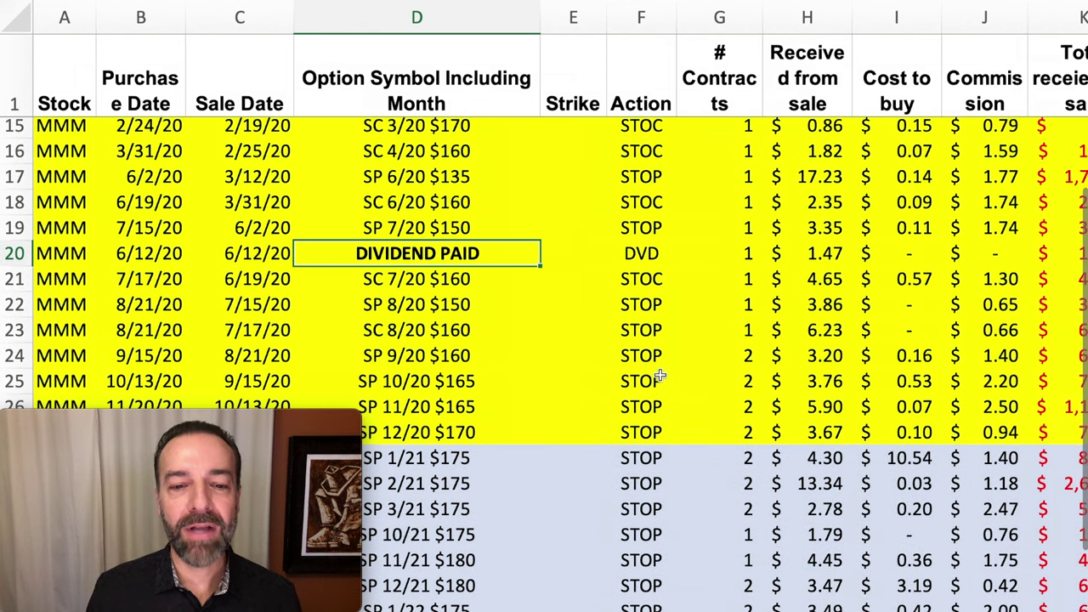
scroll(802, 296, down, 3)
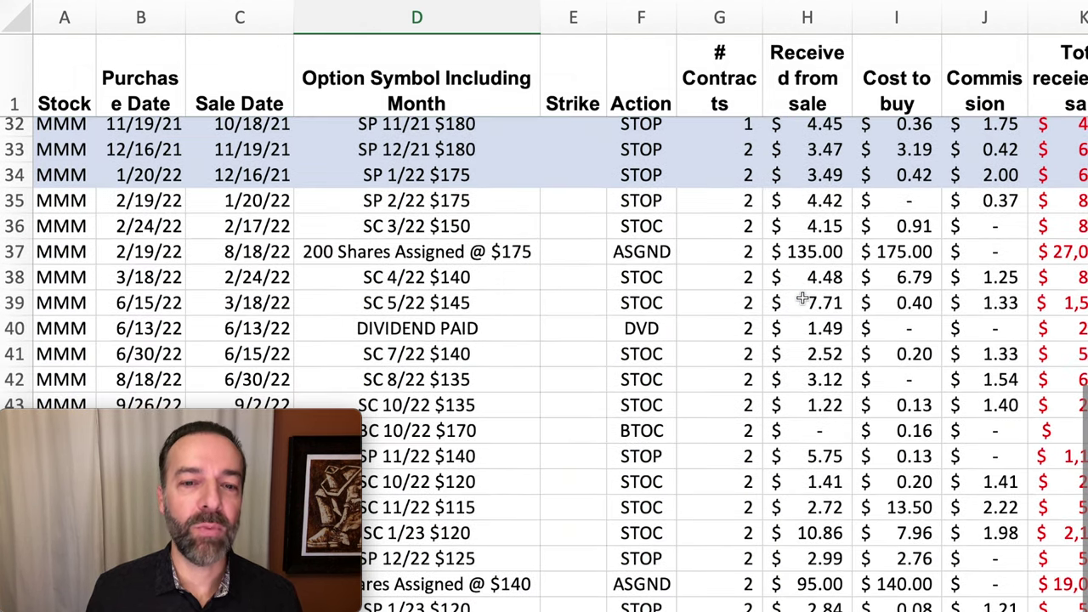
drag(416, 264, 476, 546)
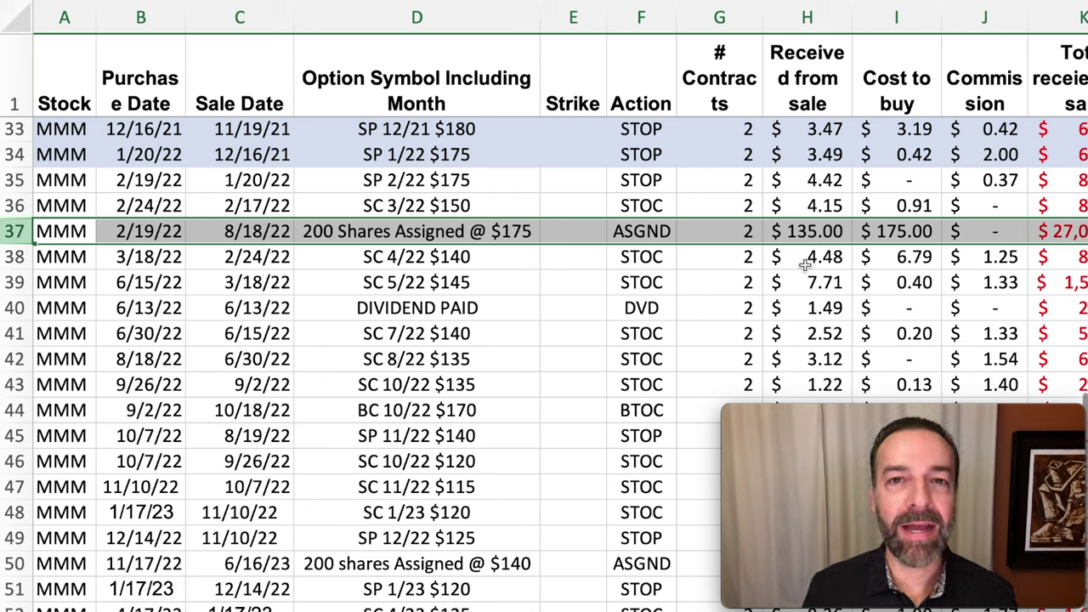
click(897, 236)
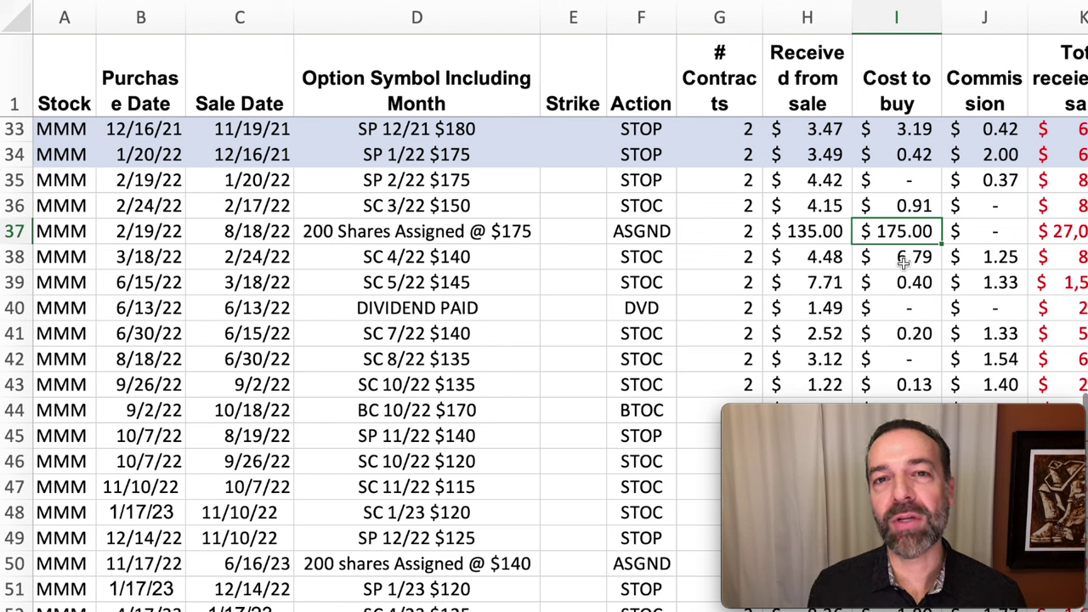
key(Left)
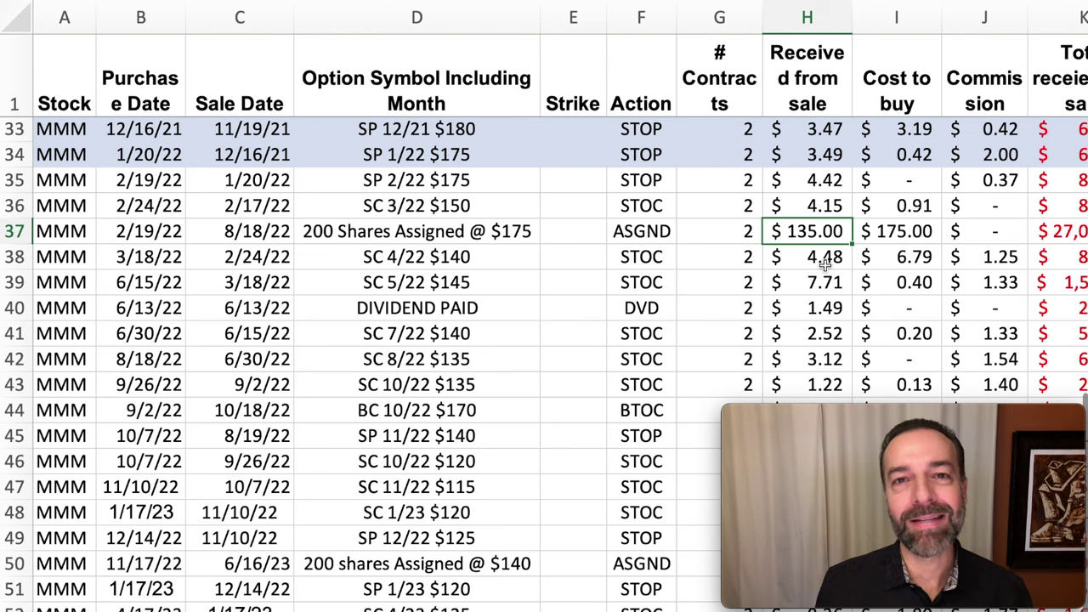
Review the 2023 call and put entries following the $140 share assignment, down to SC 6/23 $95 in row 64
scroll(680, 280, down, 5)
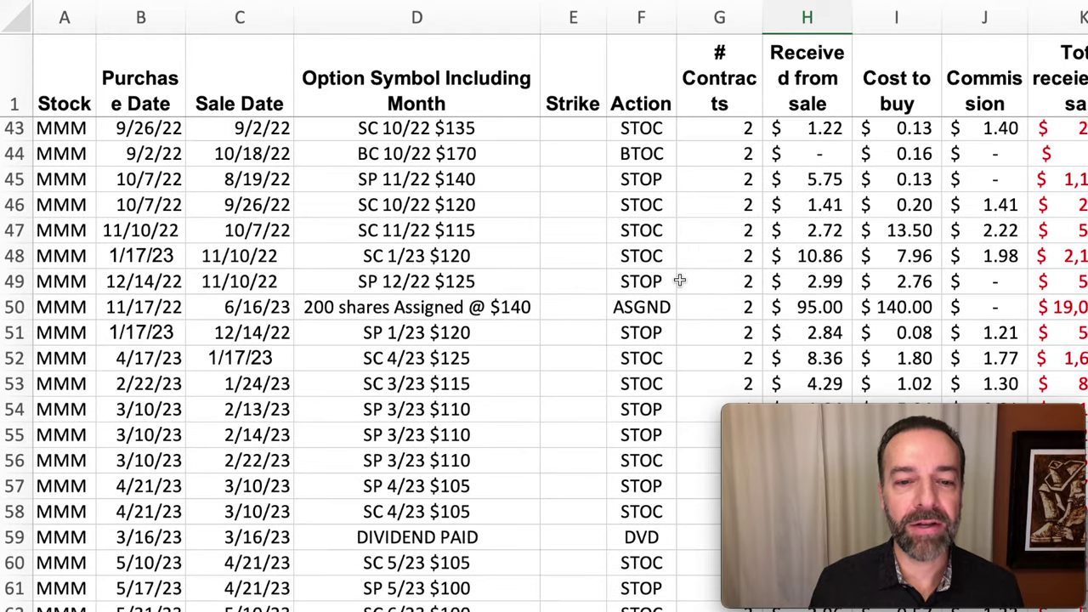
click(486, 360)
click(478, 438)
click(483, 486)
scroll(631, 356, down, 3)
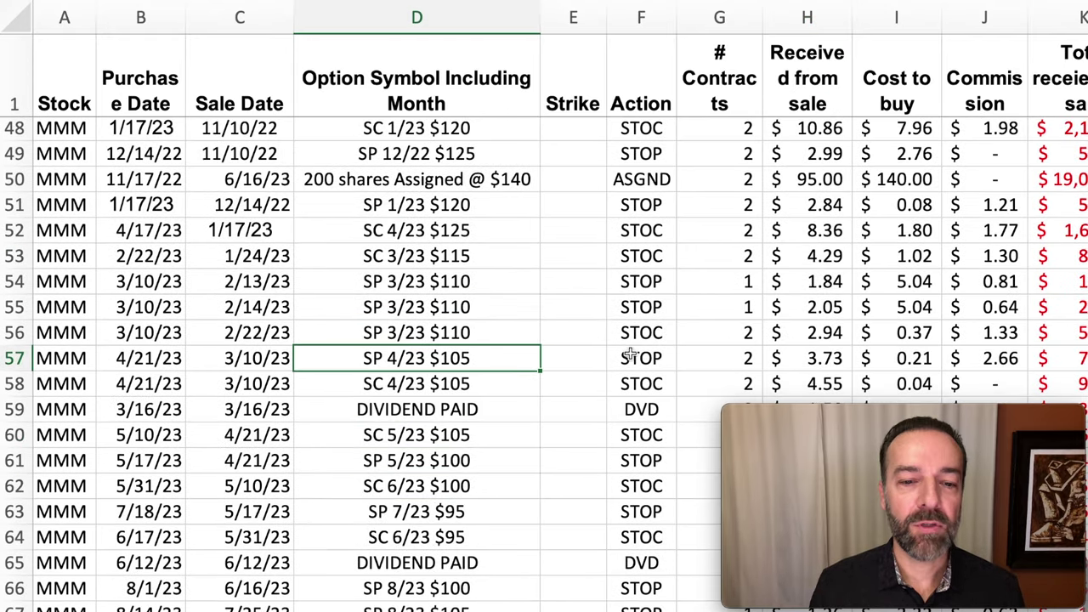
scroll(631, 355, down, 2)
click(480, 384)
click(489, 437)
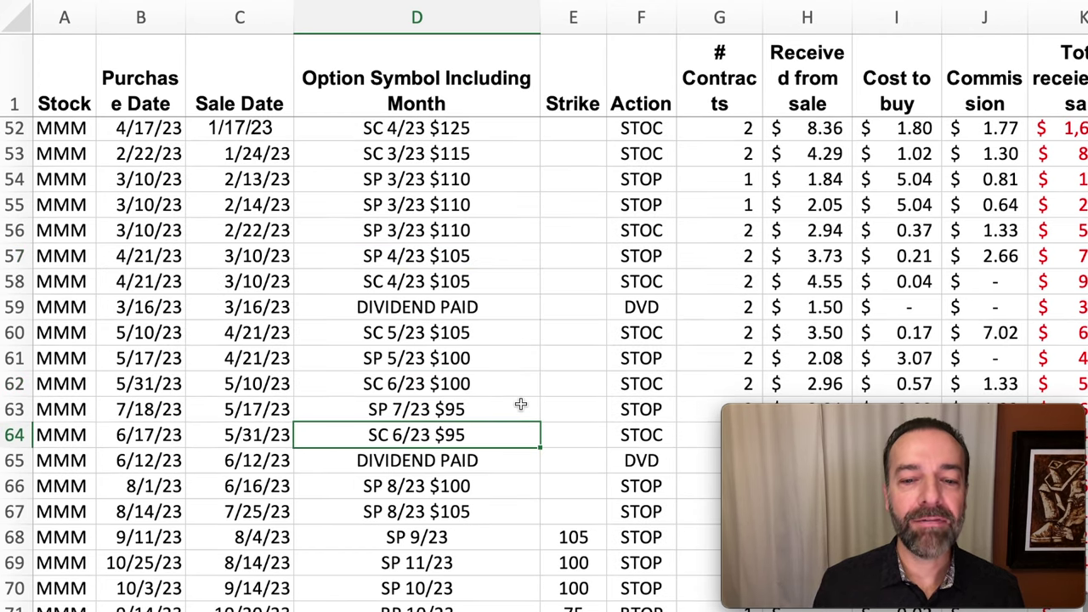
Check the Strike column, the Net column total in row 79 and the cost basis per share beneath the trade list
scroll(519, 407, down, 4)
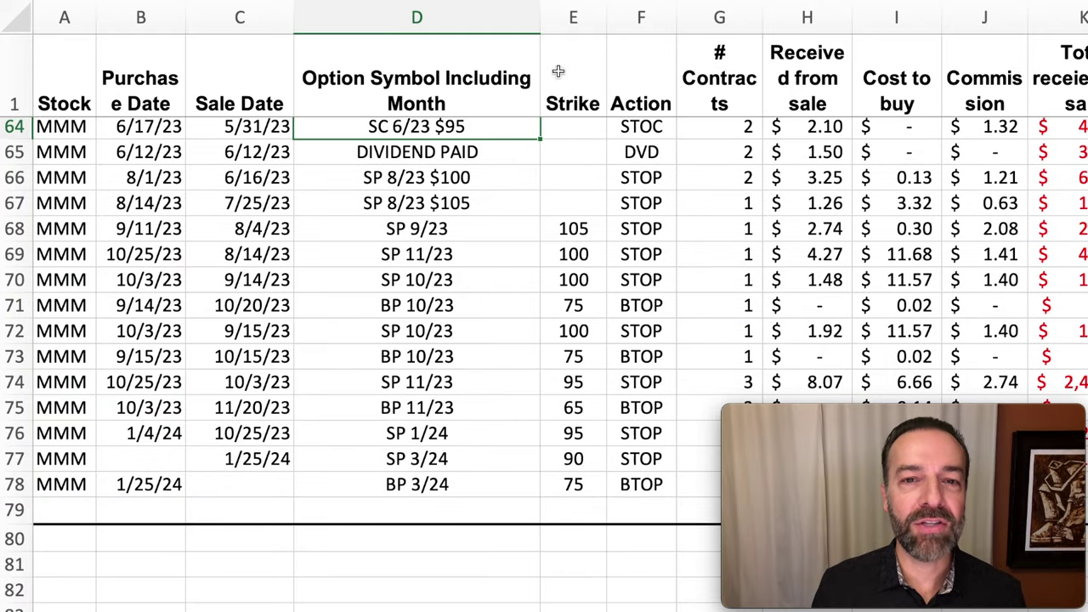
click(571, 19)
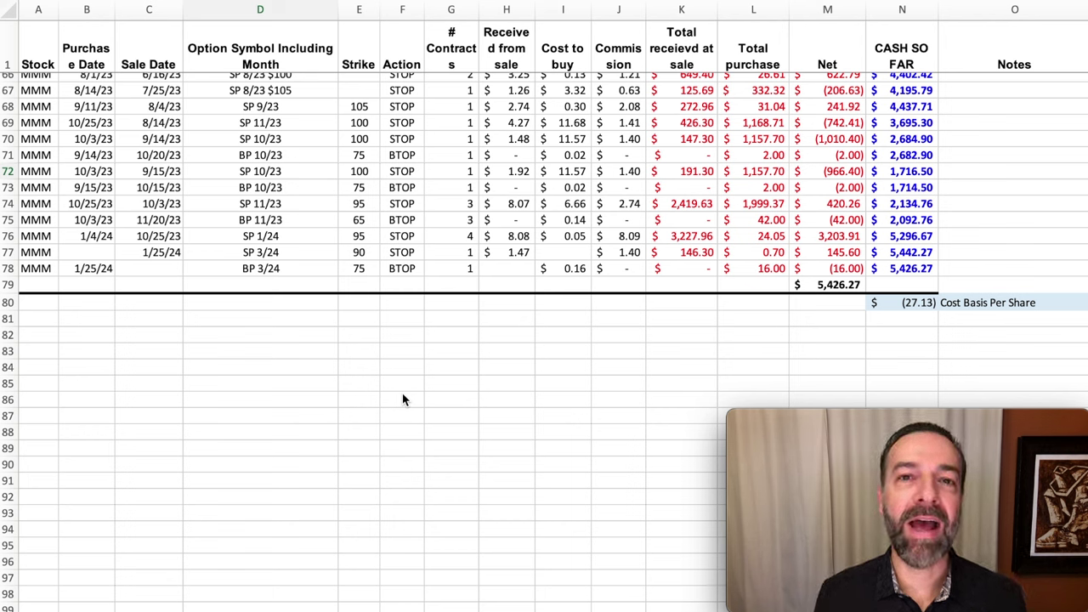
click(829, 285)
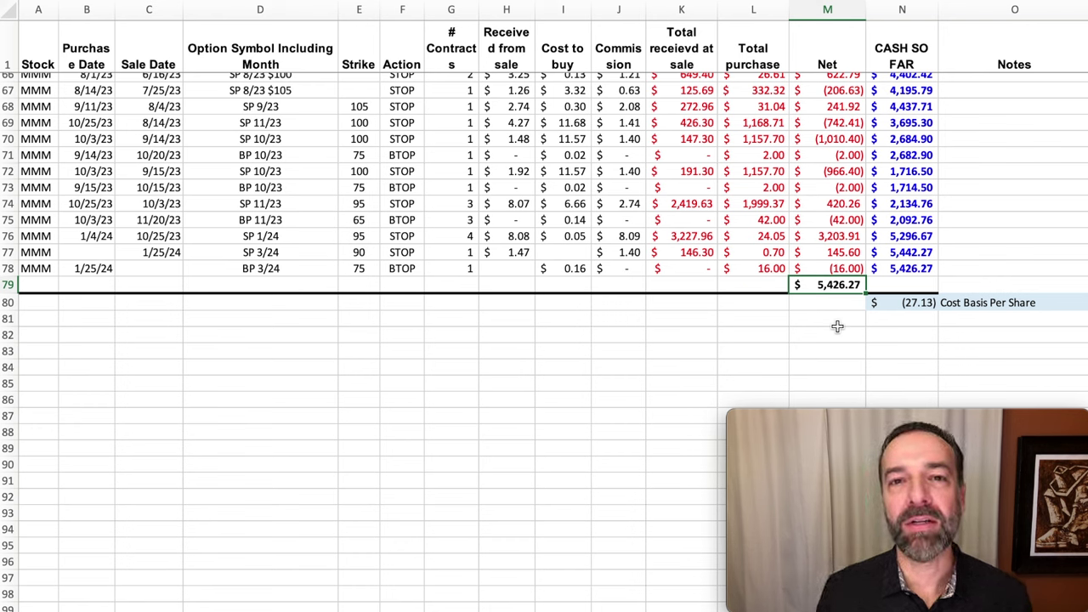
key(Down)
key(Right)
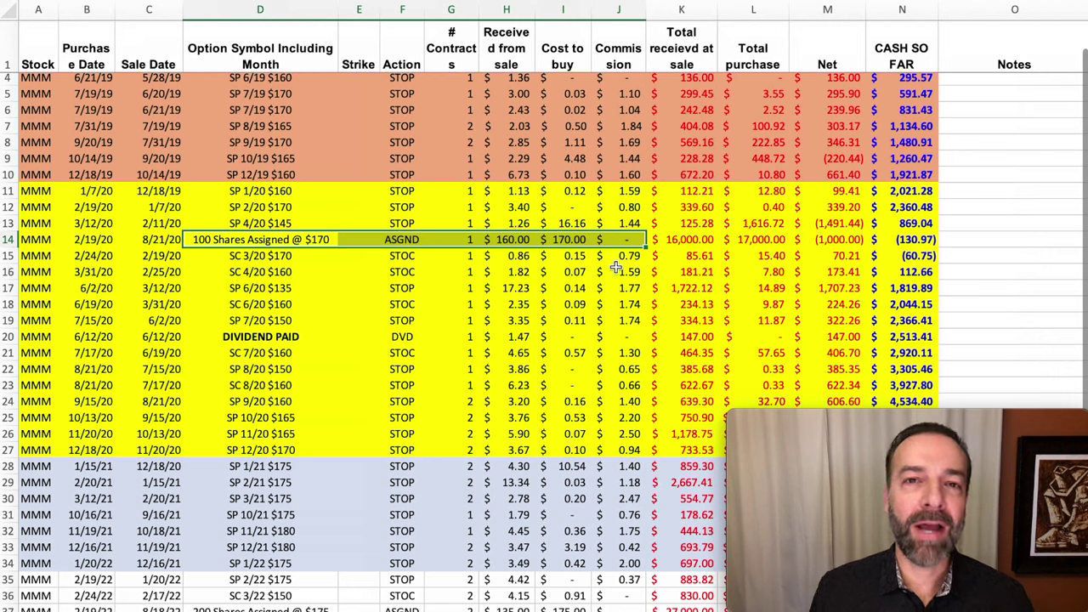
Compare the sale price and cost to buy of the three share assignments in rows 14, 37 and 50
drag(511, 239, 565, 238)
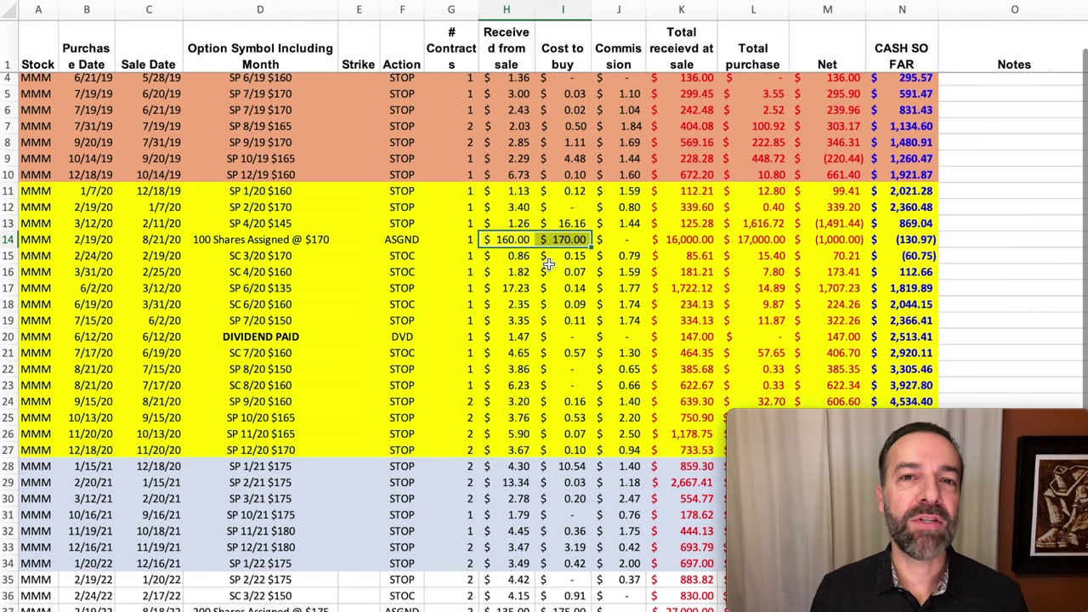
scroll(548, 265, down, 6)
drag(510, 302, 565, 302)
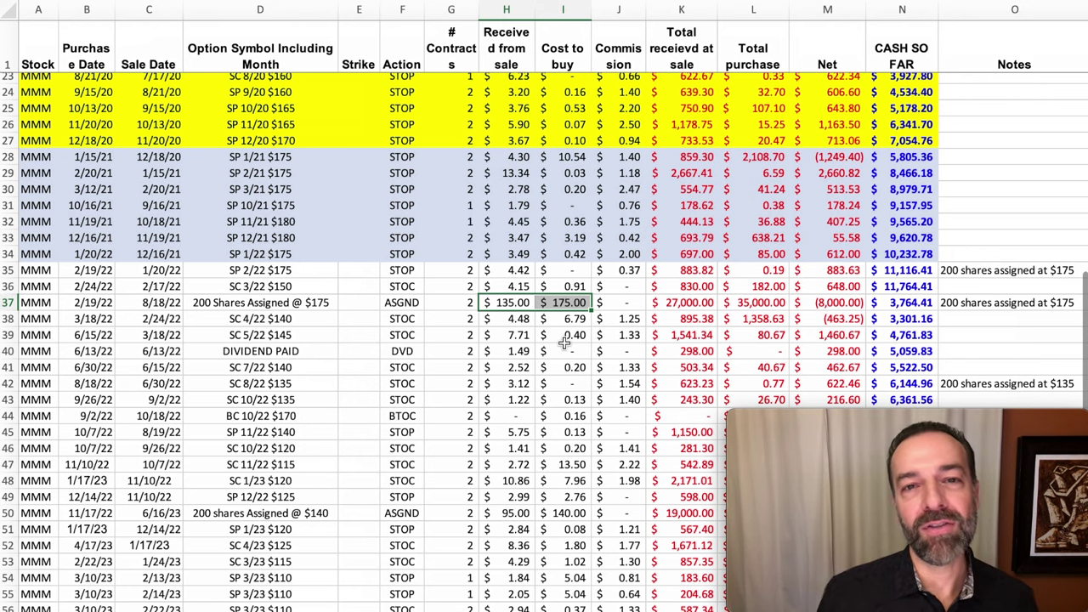
scroll(563, 340, down, 5)
drag(511, 277, 565, 277)
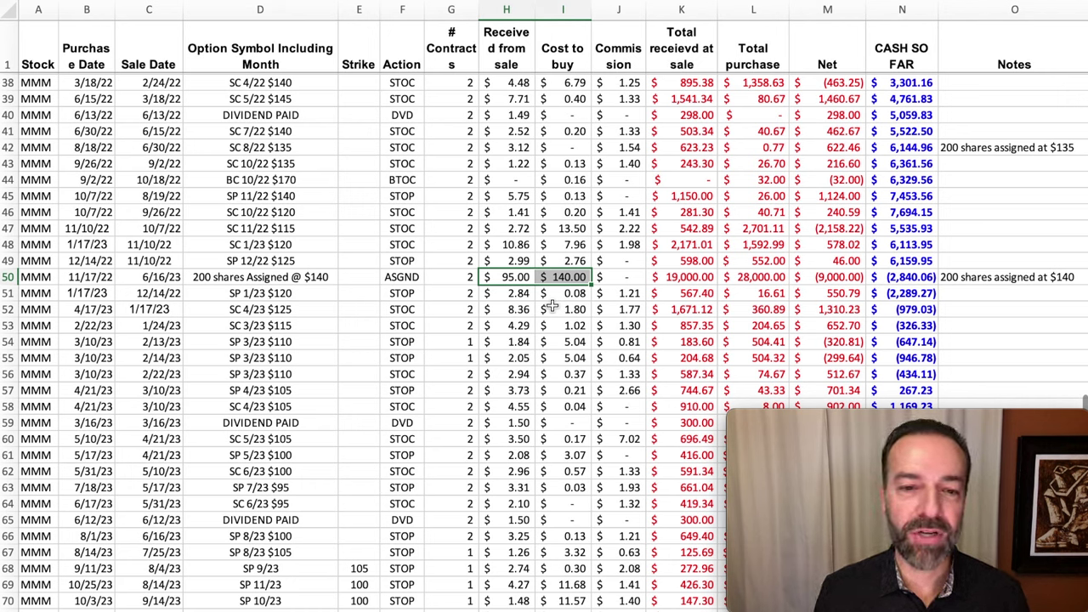
Examine the SC 3/23 $115 trade in row 53, covering its received amount, cost to buy and net
drag(400, 325, 829, 326)
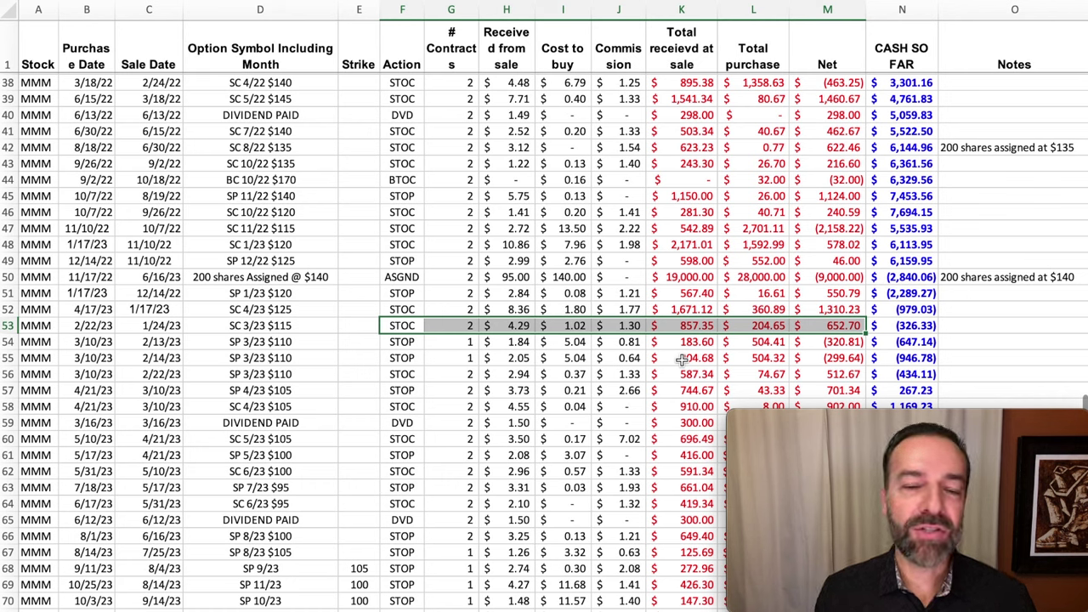
click(850, 324)
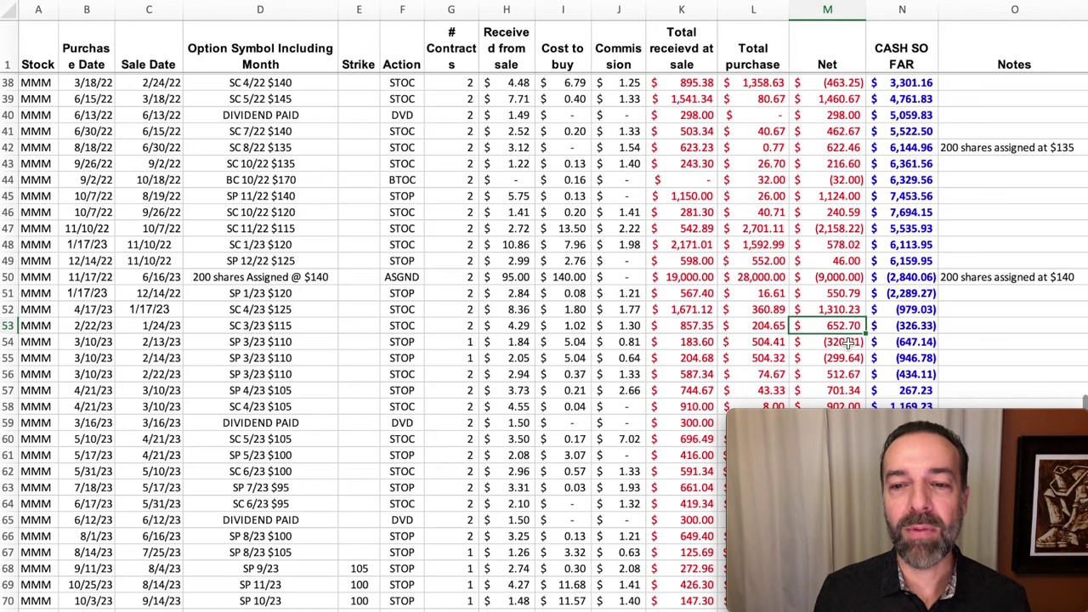
click(320, 326)
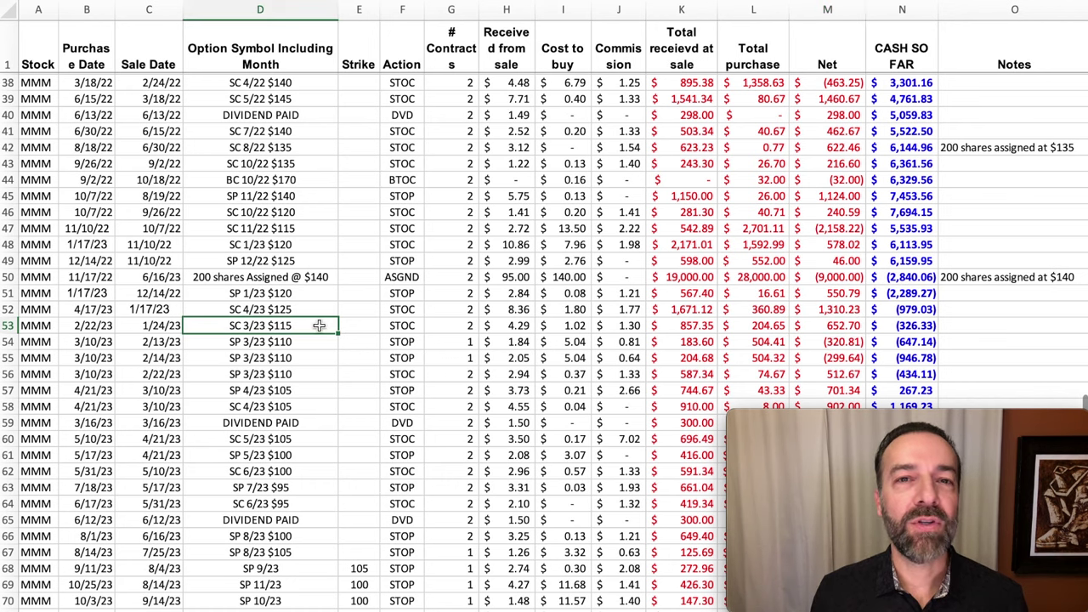
click(517, 329)
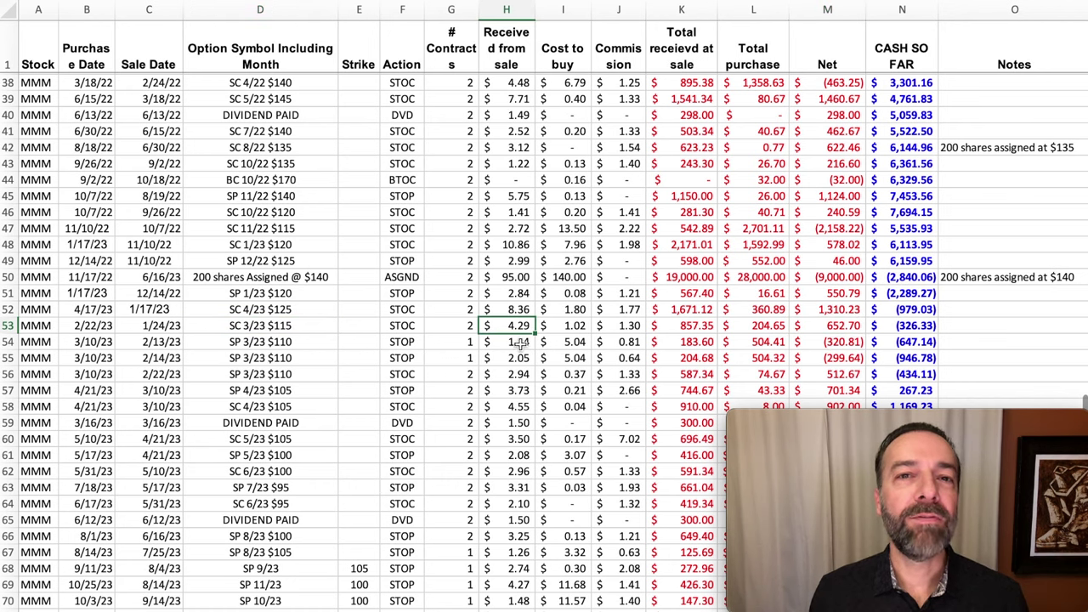
click(573, 330)
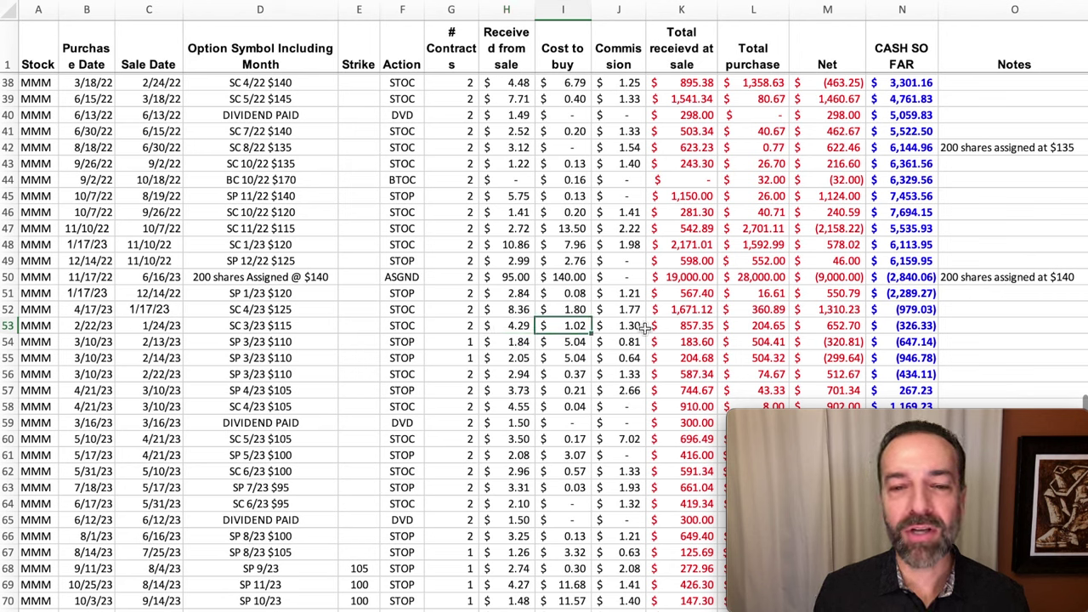
click(804, 327)
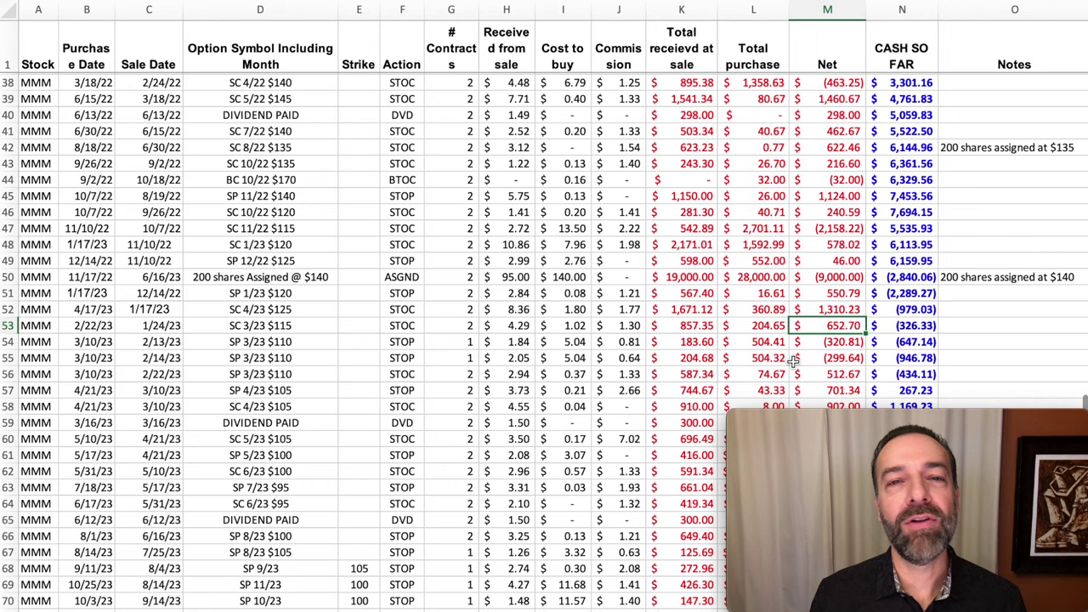